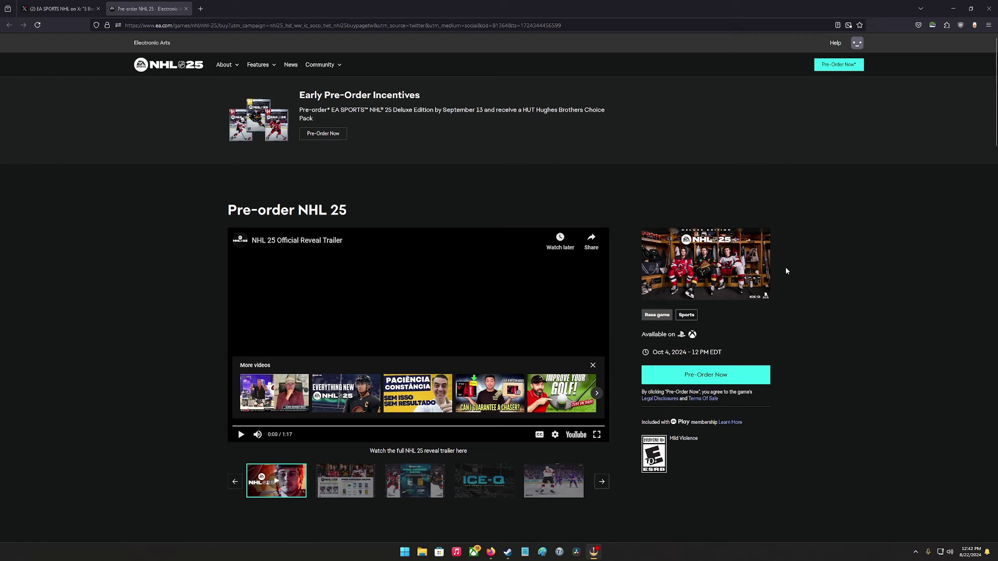
{"action": "scroll", "coordinate": [791, 266], "scroll_direction": "down", "scroll_amount": 1}
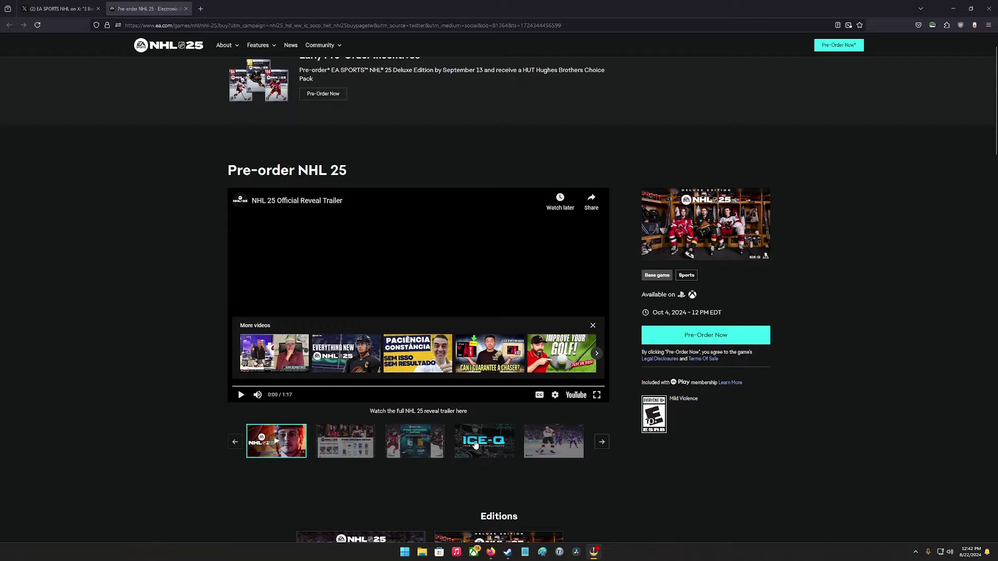
- Play the NHL 25 Official Reveal Trailer full screen to about 0:32
{"action": "left_click", "coordinate": [597, 395]}
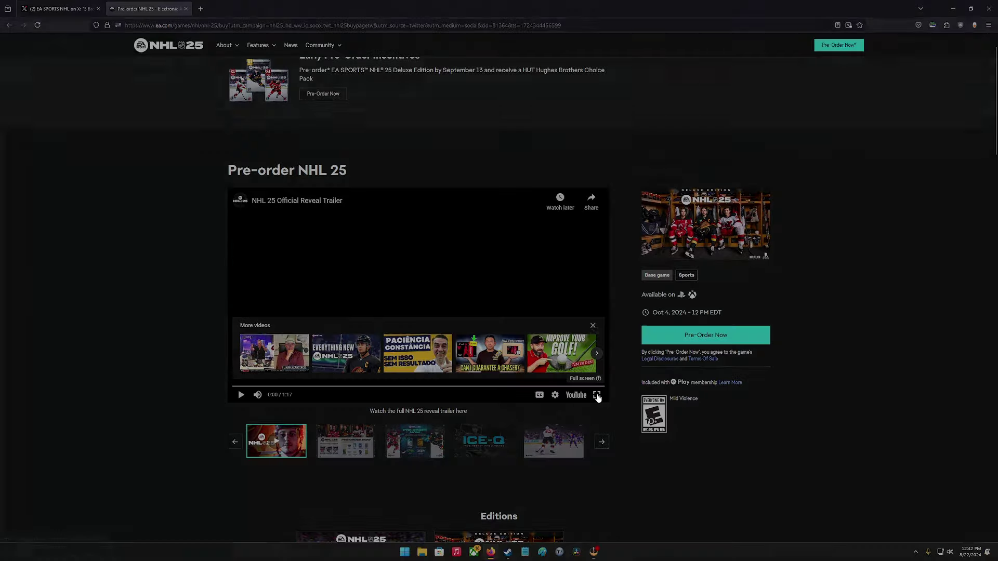
{"action": "left_click", "coordinate": [470, 227]}
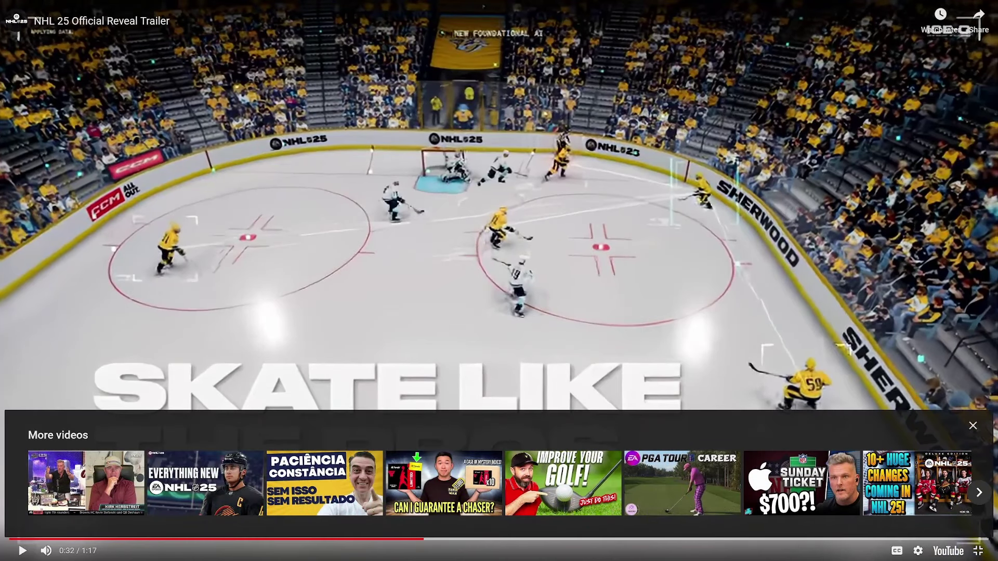
- Close the More videos panel and keep the reveal trailer playing until about 0:43
{"action": "left_click", "coordinate": [973, 427]}
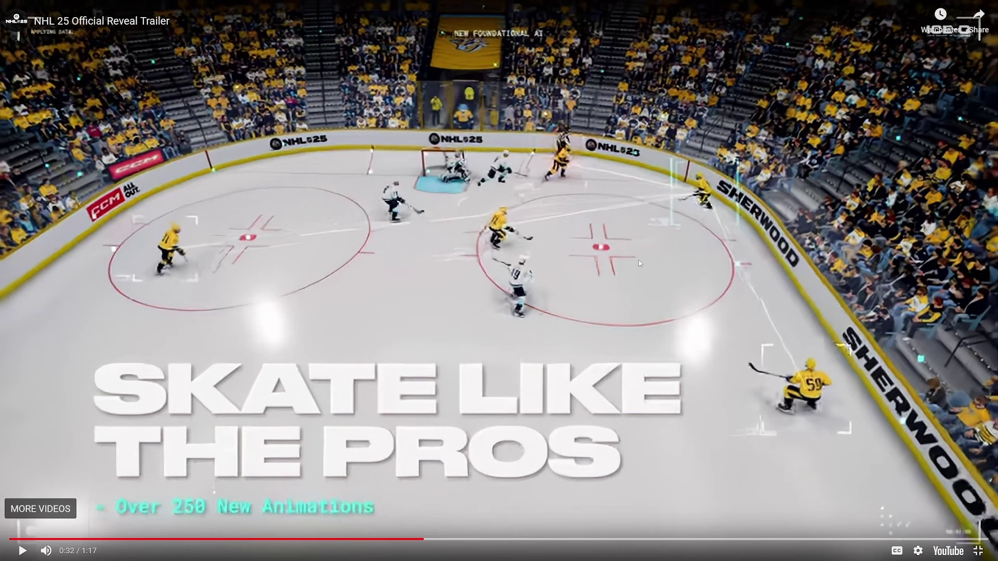
{"action": "left_click", "coordinate": [591, 237]}
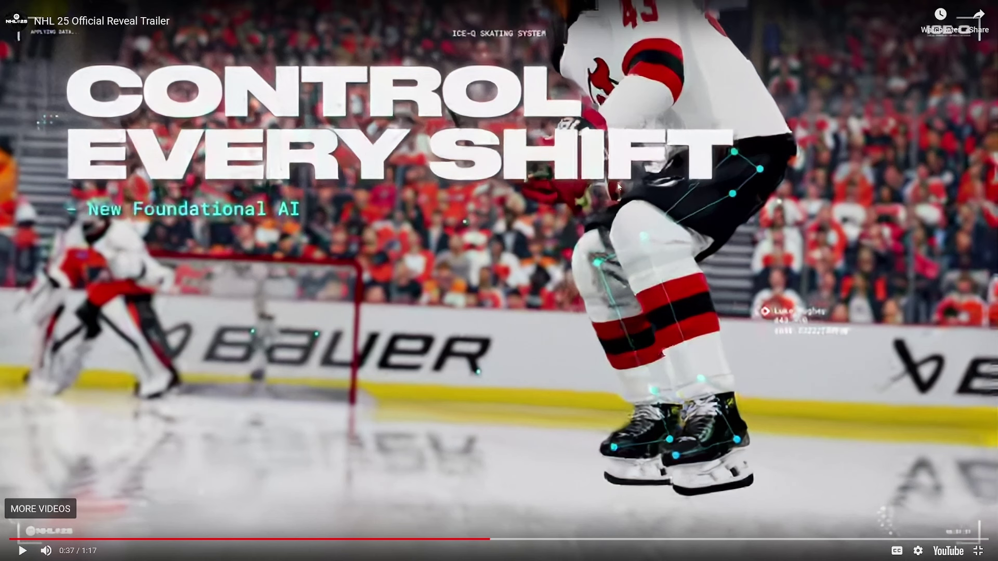
{"action": "left_click", "coordinate": [497, 172]}
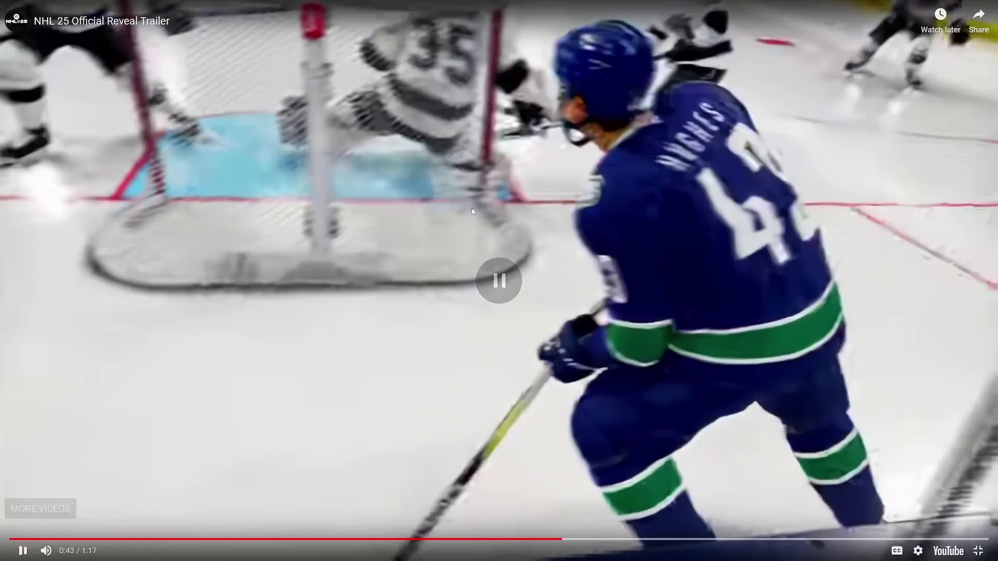
- Rewind the trailer to 0:42, play it to the pre-order end card, and exit full screen
{"action": "left_click", "coordinate": [550, 540]}
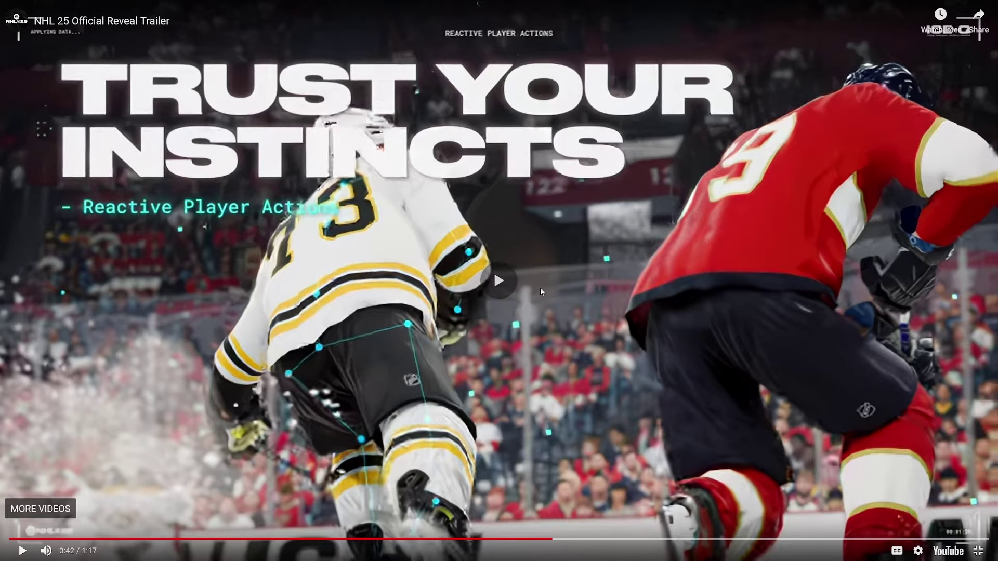
{"action": "left_click", "coordinate": [540, 288]}
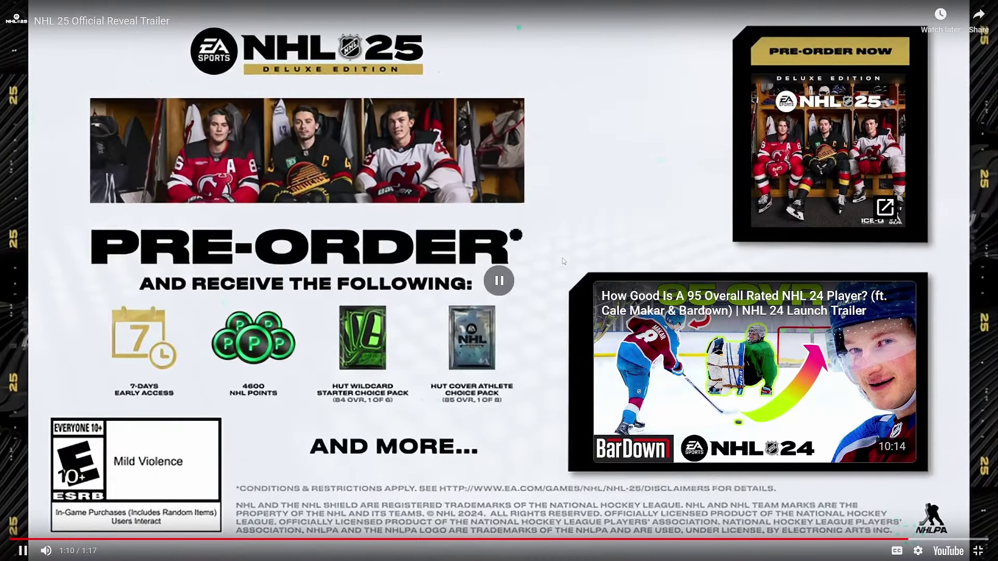
{"action": "key", "text": "Escape"}
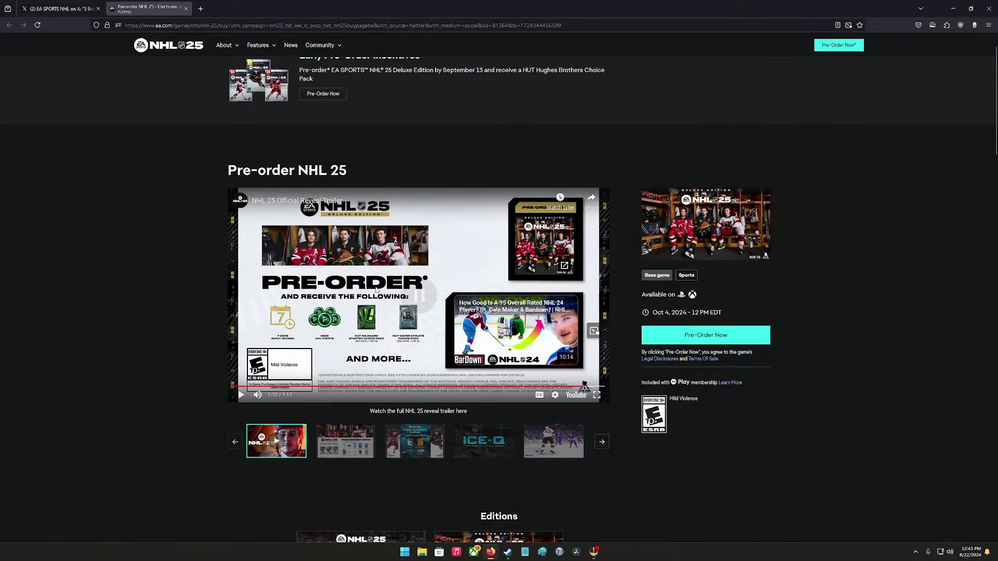
- View gallery images: Deluxe and Standard artwork, ICE-Q, player 43, overhead rink, skater, celebration
{"action": "left_click", "coordinate": [345, 441]}
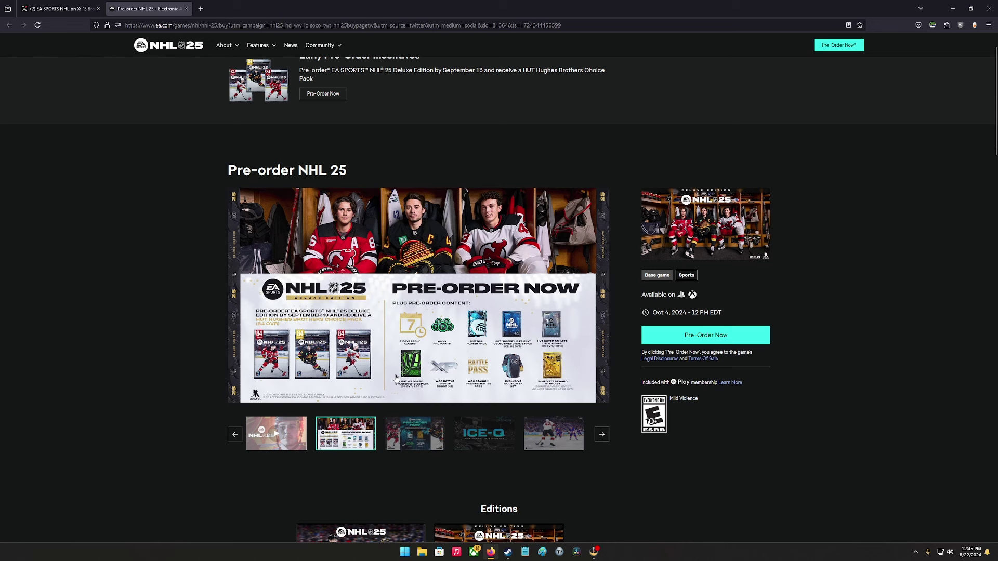
{"action": "left_click", "coordinate": [415, 436]}
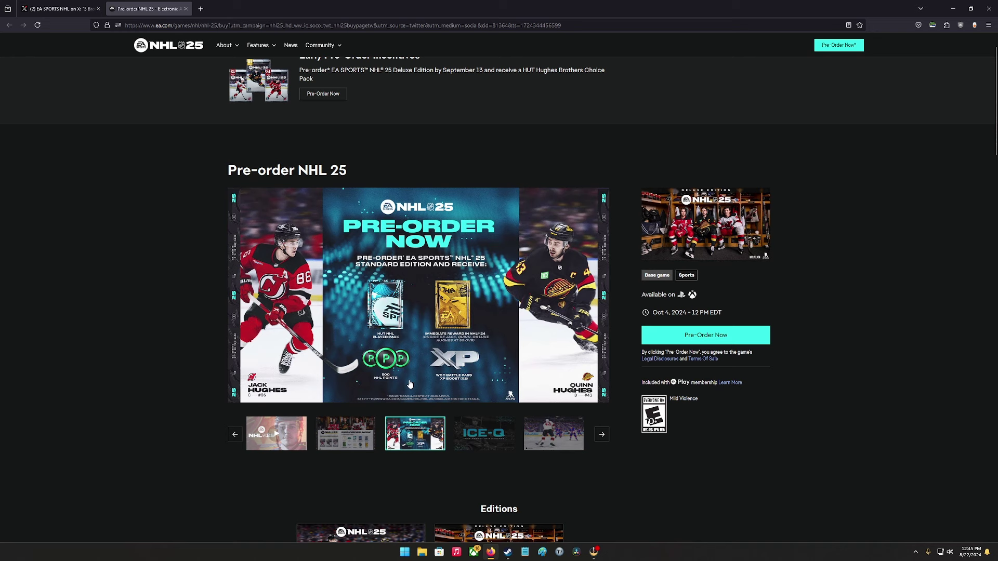
{"action": "left_click", "coordinate": [483, 434]}
{"action": "left_click", "coordinate": [553, 434]}
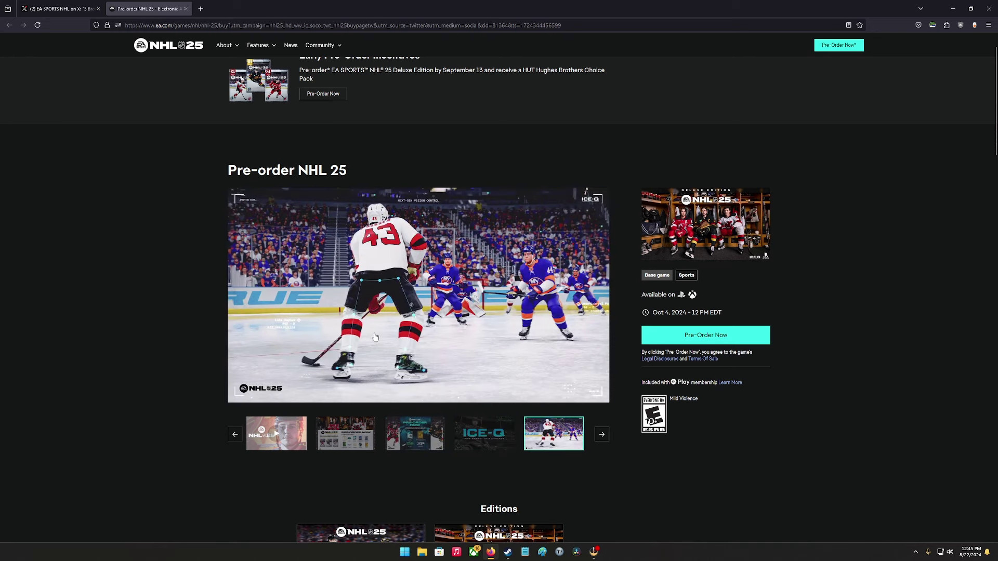
{"action": "left_click", "coordinate": [602, 435]}
{"action": "left_click", "coordinate": [413, 433]}
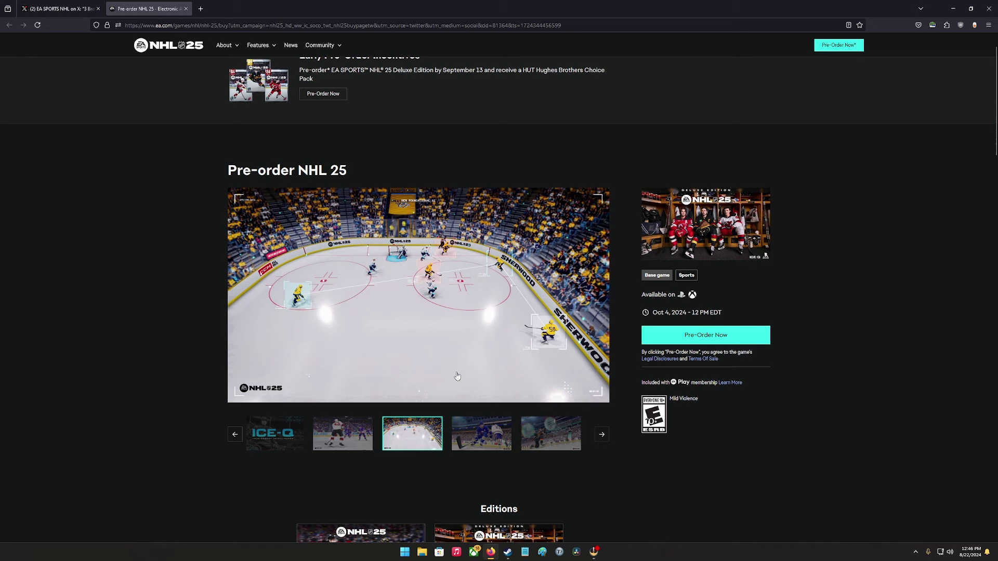
{"action": "left_click", "coordinate": [473, 430]}
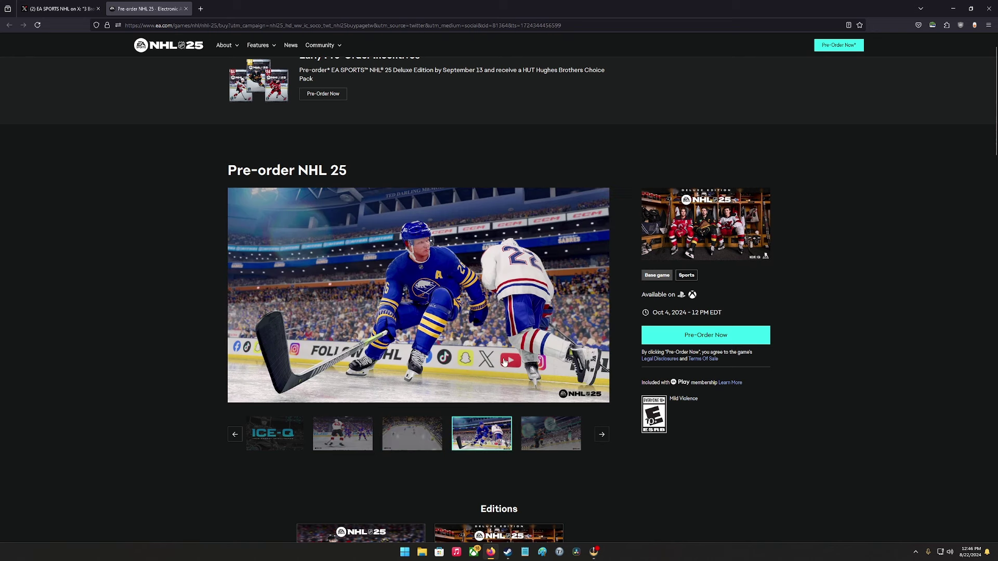
{"action": "left_click", "coordinate": [551, 433]}
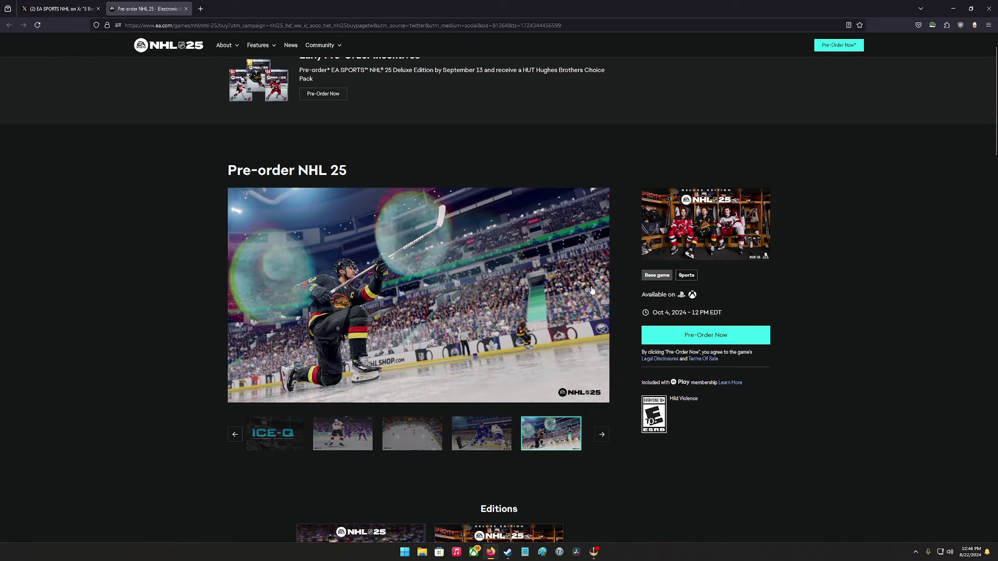
{"action": "scroll", "coordinate": [593, 297], "scroll_direction": "down", "scroll_amount": 5}
{"action": "scroll", "coordinate": [620, 311], "scroll_direction": "down", "scroll_amount": 2}
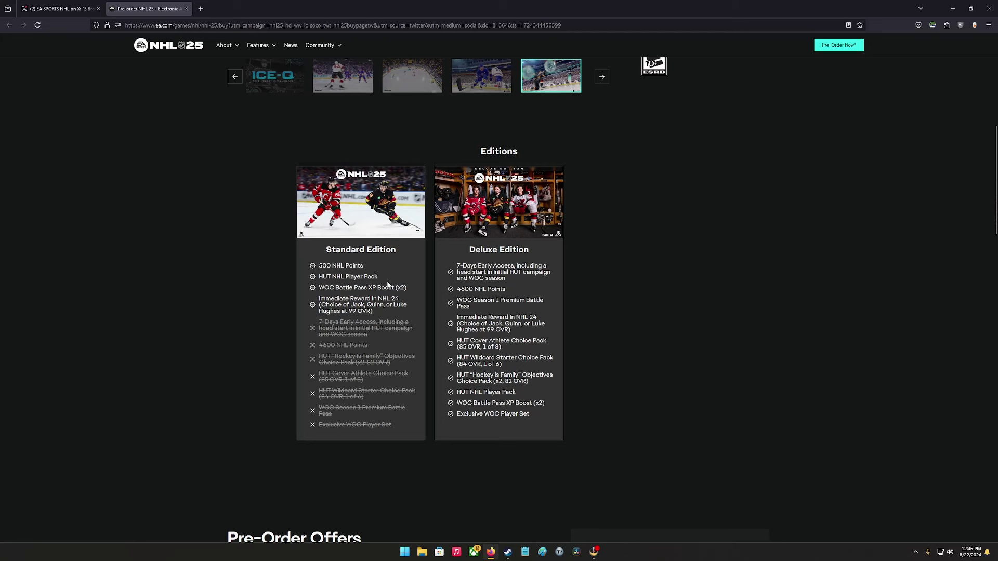
{"action": "scroll", "coordinate": [355, 276], "scroll_direction": "down", "scroll_amount": 1}
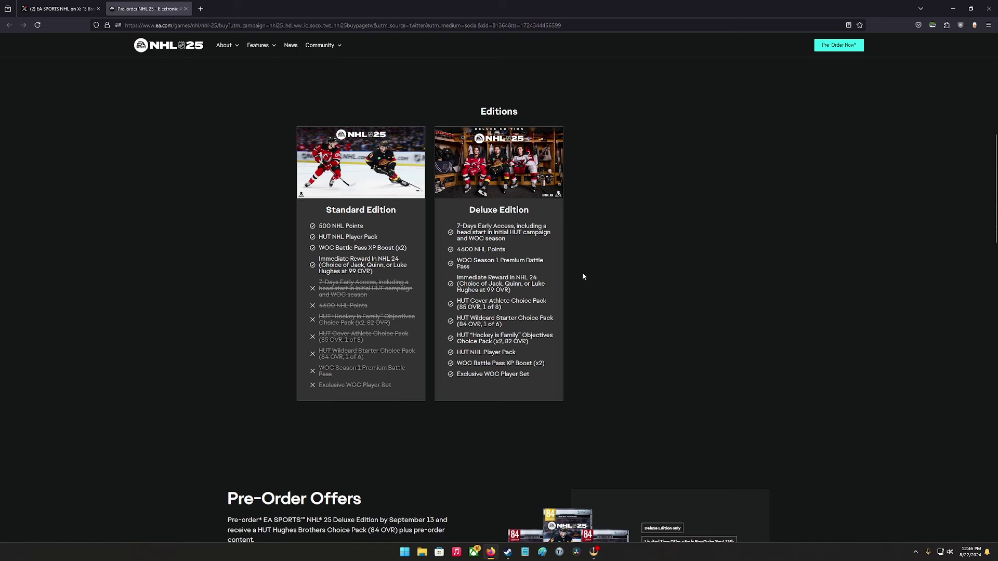
{"action": "scroll", "coordinate": [590, 285], "scroll_direction": "down", "scroll_amount": 2}
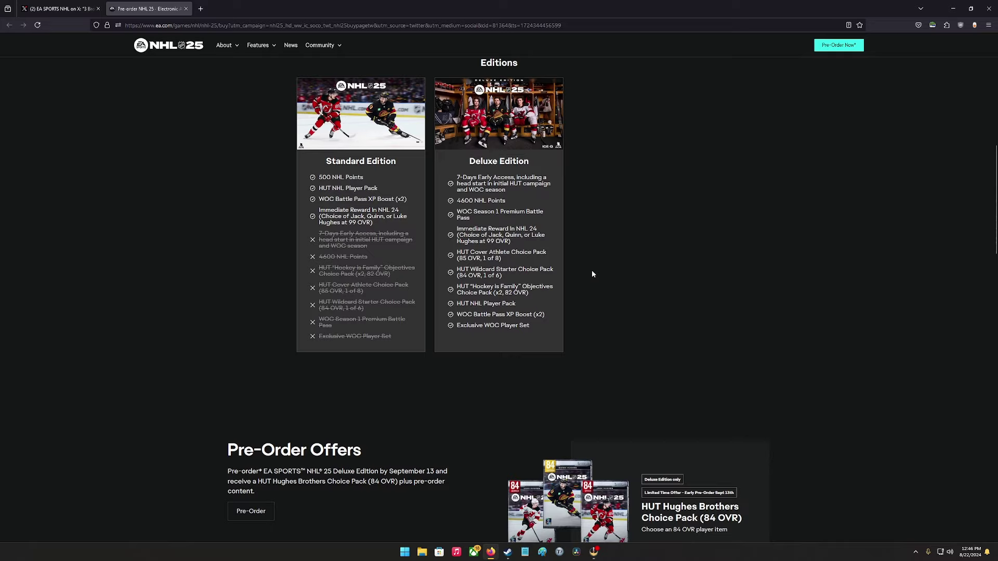
{"action": "scroll", "coordinate": [590, 270], "scroll_direction": "down", "scroll_amount": 2}
{"action": "scroll", "coordinate": [589, 263], "scroll_direction": "down", "scroll_amount": 1}
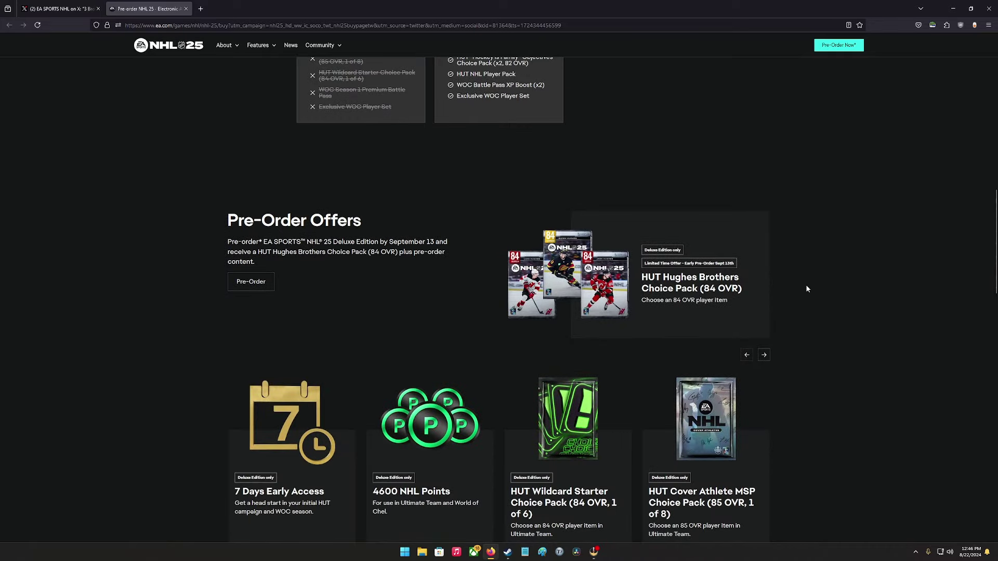
{"action": "scroll", "coordinate": [806, 285], "scroll_direction": "down", "scroll_amount": 2}
{"action": "scroll", "coordinate": [801, 288], "scroll_direction": "down", "scroll_amount": 2}
{"action": "scroll", "coordinate": [800, 289], "scroll_direction": "down", "scroll_amount": 1}
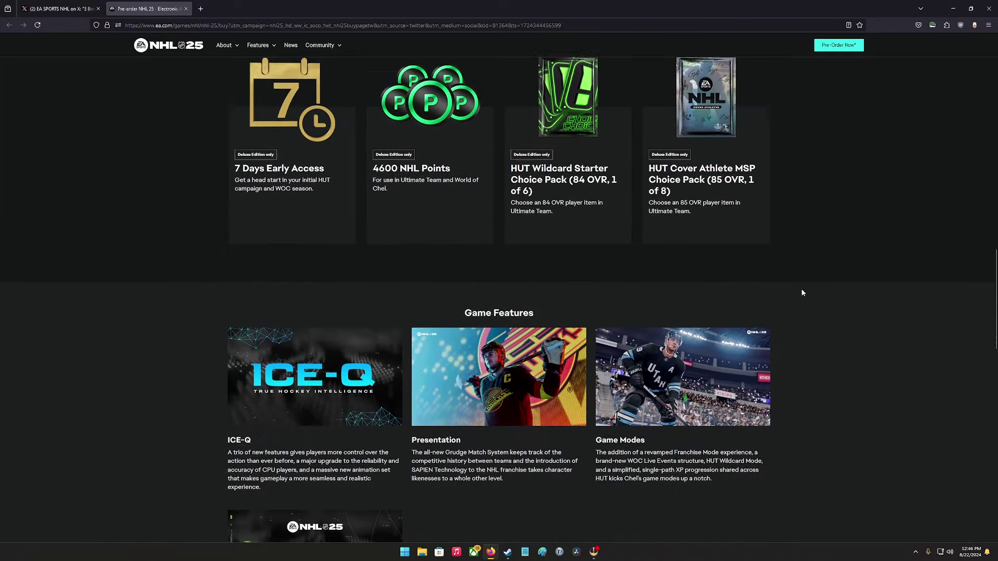
{"action": "scroll", "coordinate": [800, 289], "scroll_direction": "down", "scroll_amount": 2}
{"action": "scroll", "coordinate": [801, 289], "scroll_direction": "down", "scroll_amount": 1}
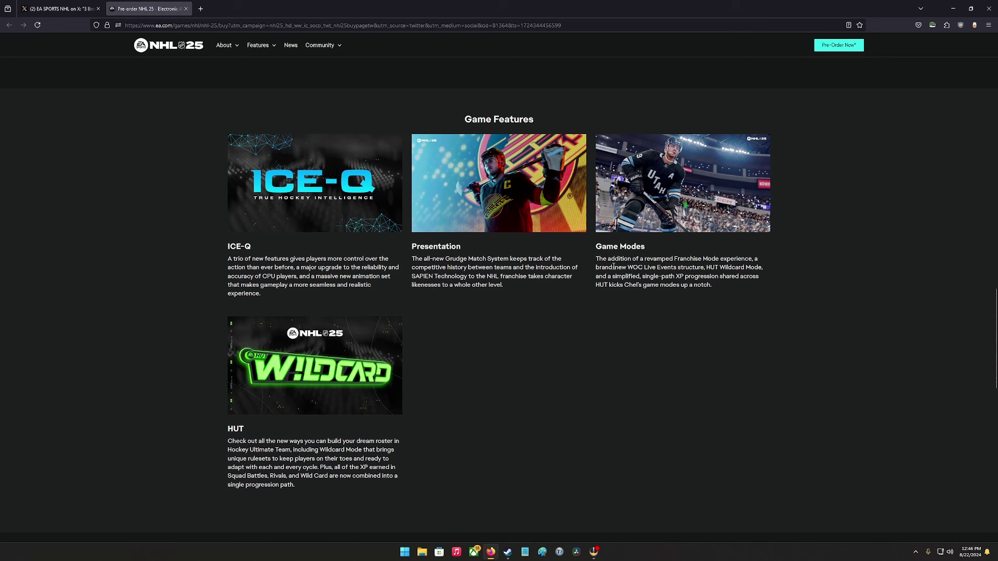
{"action": "left_click_drag", "start_coordinate": [596, 260], "coordinate": [737, 258]}
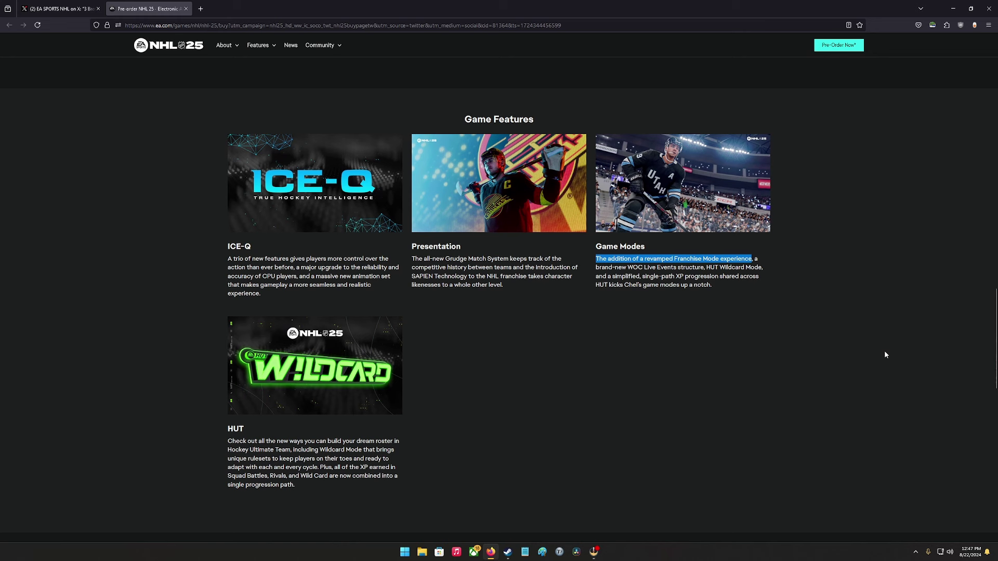
{"action": "left_click", "coordinate": [829, 362]}
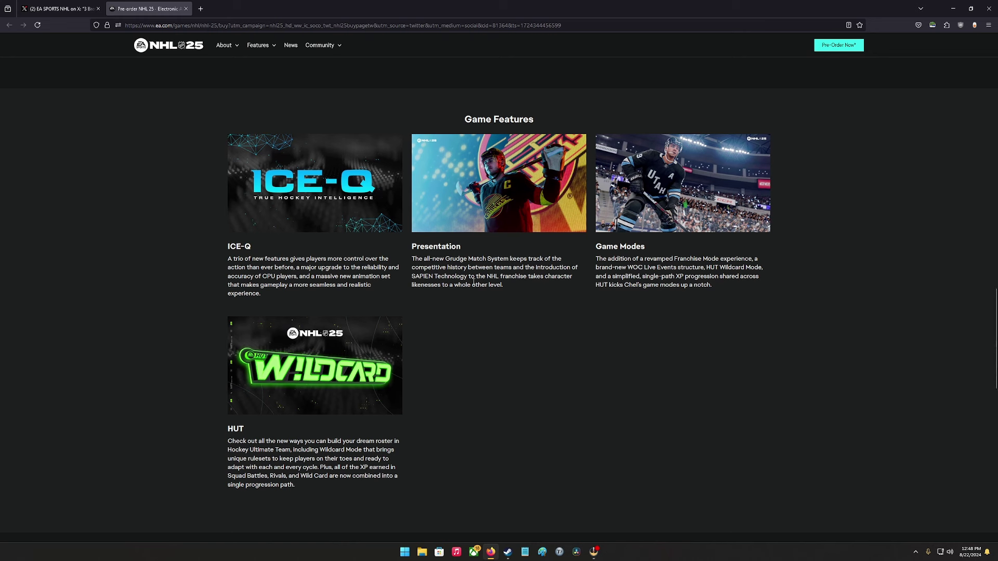
{"action": "double_click", "coordinate": [421, 277]}
{"action": "left_click_drag", "start_coordinate": [421, 276], "coordinate": [445, 277]}
{"action": "left_click", "coordinate": [440, 288]}
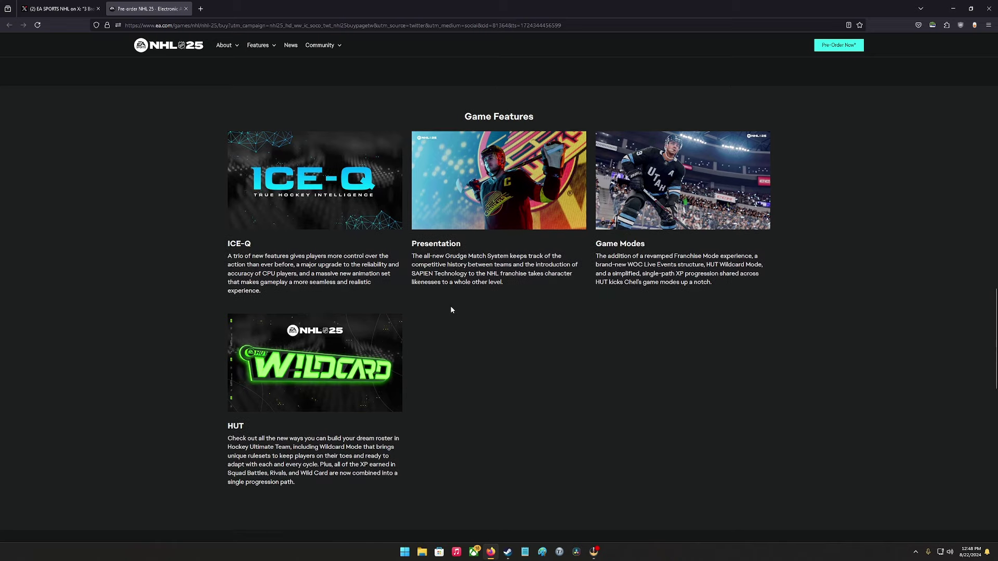
{"action": "scroll", "coordinate": [449, 306], "scroll_direction": "down", "scroll_amount": 2}
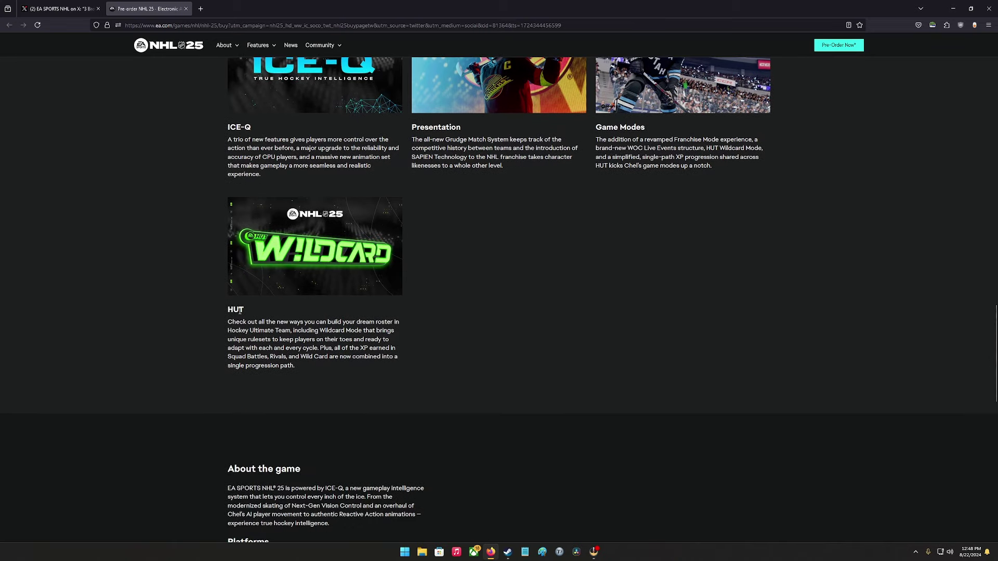
{"action": "scroll", "coordinate": [426, 336], "scroll_direction": "down", "scroll_amount": 5}
{"action": "scroll", "coordinate": [393, 299], "scroll_direction": "down", "scroll_amount": 2}
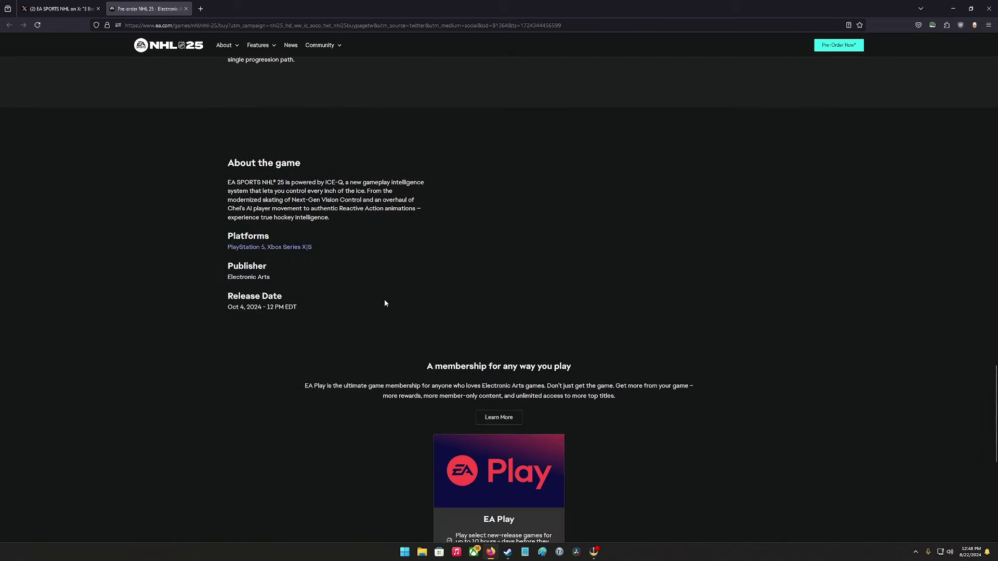
{"action": "scroll", "coordinate": [385, 299], "scroll_direction": "down", "scroll_amount": 5}
{"action": "scroll", "coordinate": [403, 295], "scroll_direction": "up", "scroll_amount": 3}
{"action": "scroll", "coordinate": [403, 289], "scroll_direction": "up", "scroll_amount": 3}
{"action": "scroll", "coordinate": [403, 289], "scroll_direction": "up", "scroll_amount": 5}
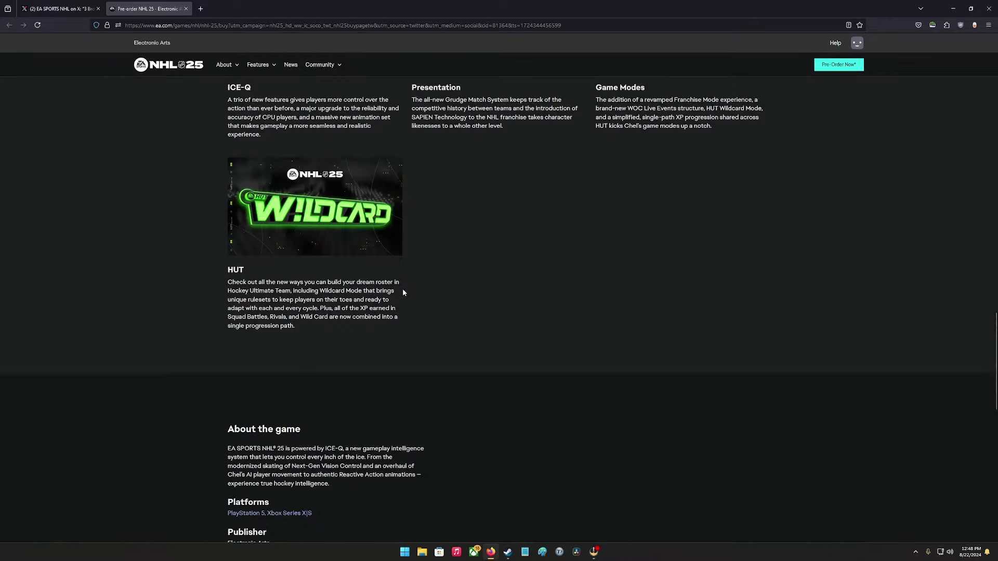
{"action": "scroll", "coordinate": [402, 289], "scroll_direction": "up", "scroll_amount": 3}
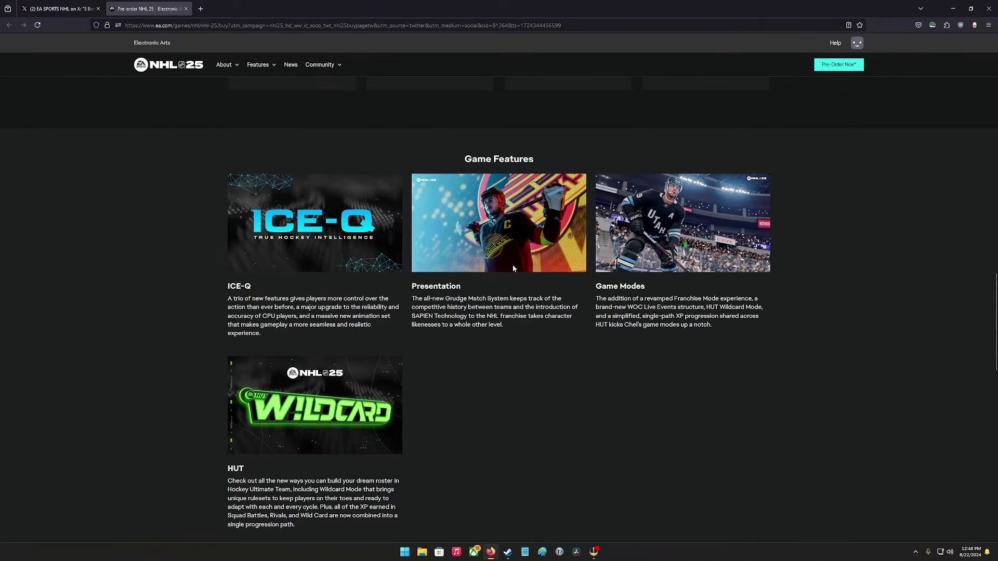
- Enlarge and close the Game Modes artwork, then highlight the revamped Franchise Mode phrase
{"action": "left_click", "coordinate": [655, 234]}
{"action": "key", "text": "Escape"}
{"action": "left_click_drag", "start_coordinate": [595, 298], "coordinate": [752, 300]}
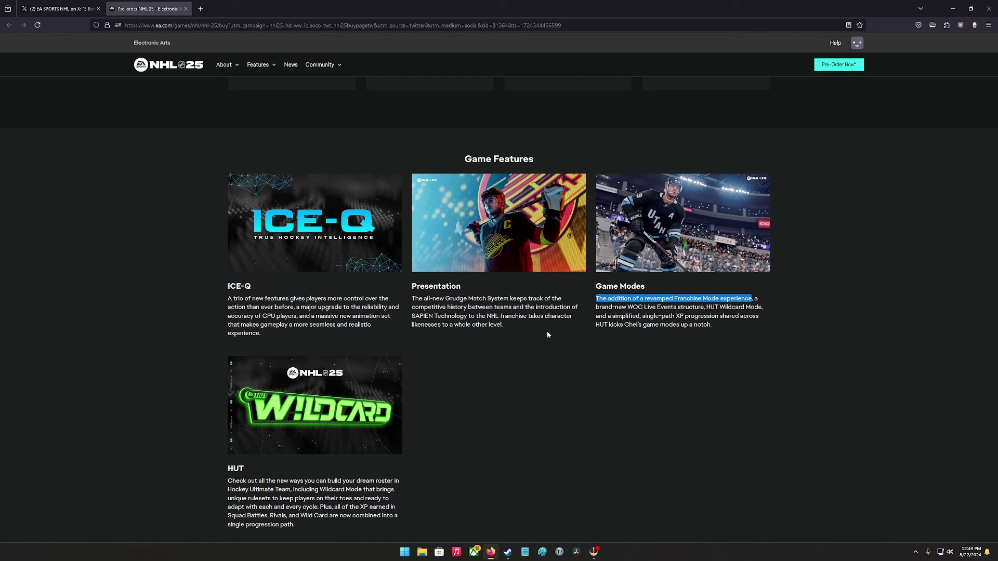
{"action": "scroll", "coordinate": [546, 332], "scroll_direction": "up", "scroll_amount": 6}
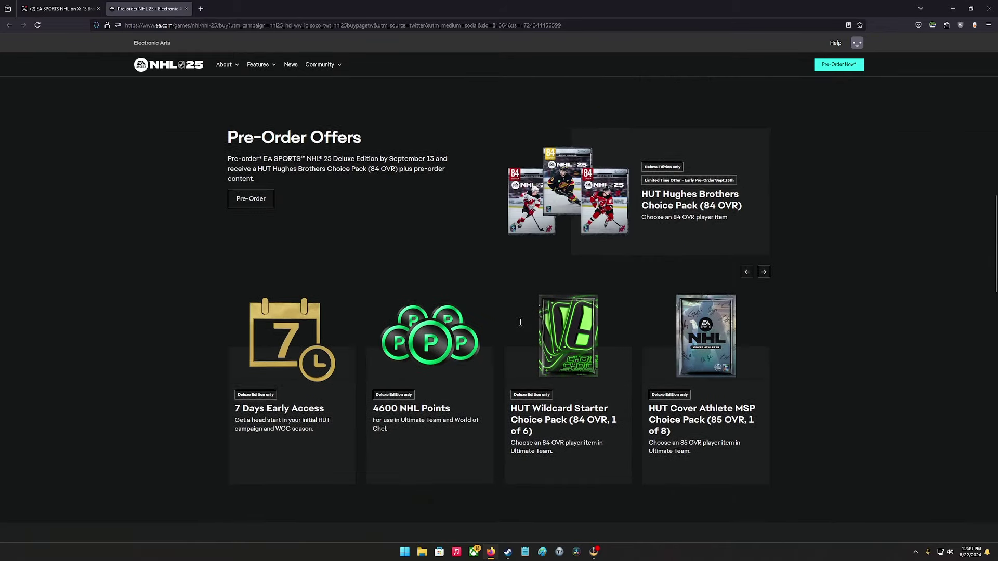
{"action": "scroll", "coordinate": [519, 322], "scroll_direction": "up", "scroll_amount": 4}
{"action": "scroll", "coordinate": [519, 321], "scroll_direction": "up", "scroll_amount": 4}
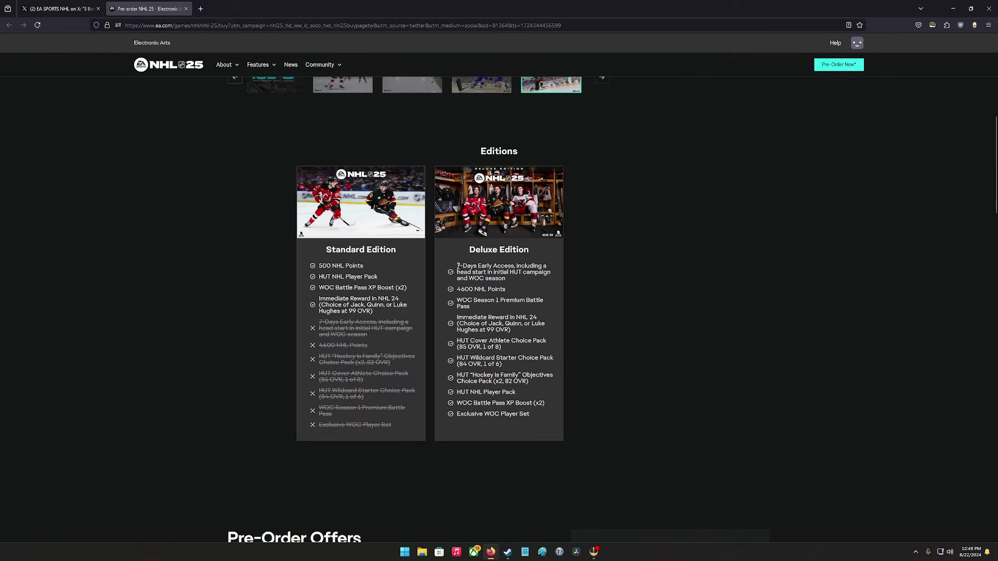
- Briefly highlight the Deluxe Edition's 7-Days Early Access perk, then clear the selection
{"action": "left_click_drag", "start_coordinate": [457, 265], "coordinate": [521, 280]}
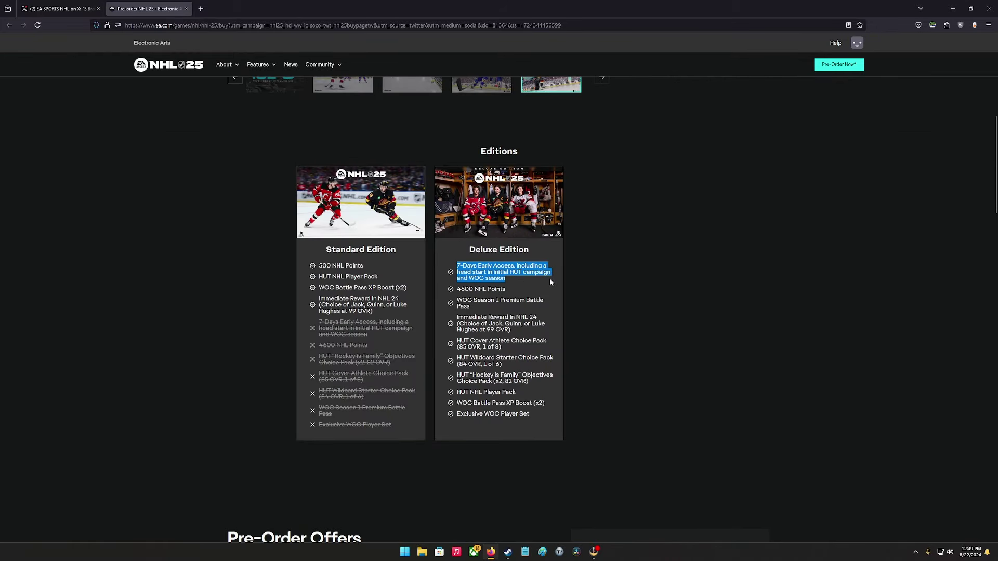
{"action": "left_click", "coordinate": [617, 276]}
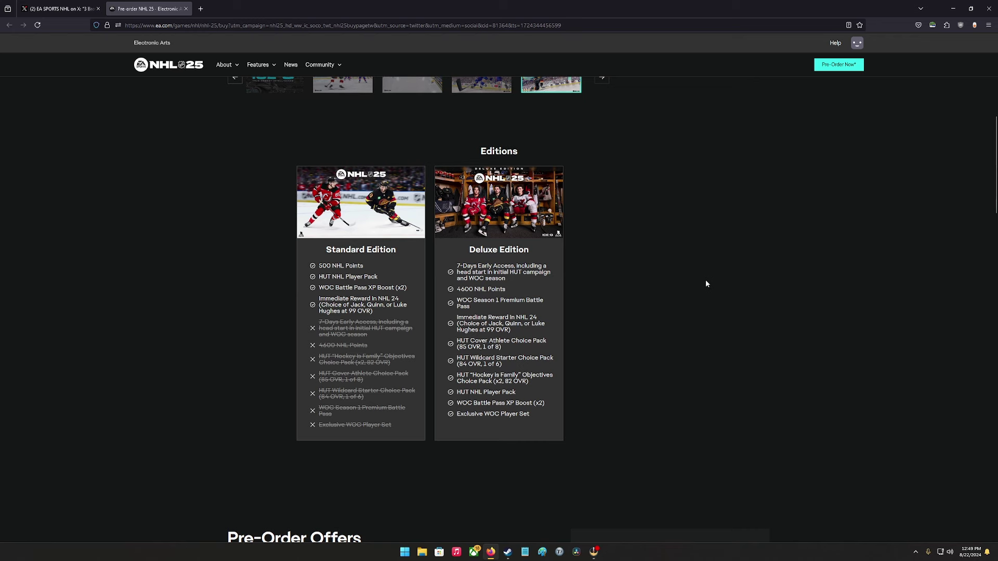
{"action": "scroll", "coordinate": [706, 278], "scroll_direction": "up", "scroll_amount": 8}
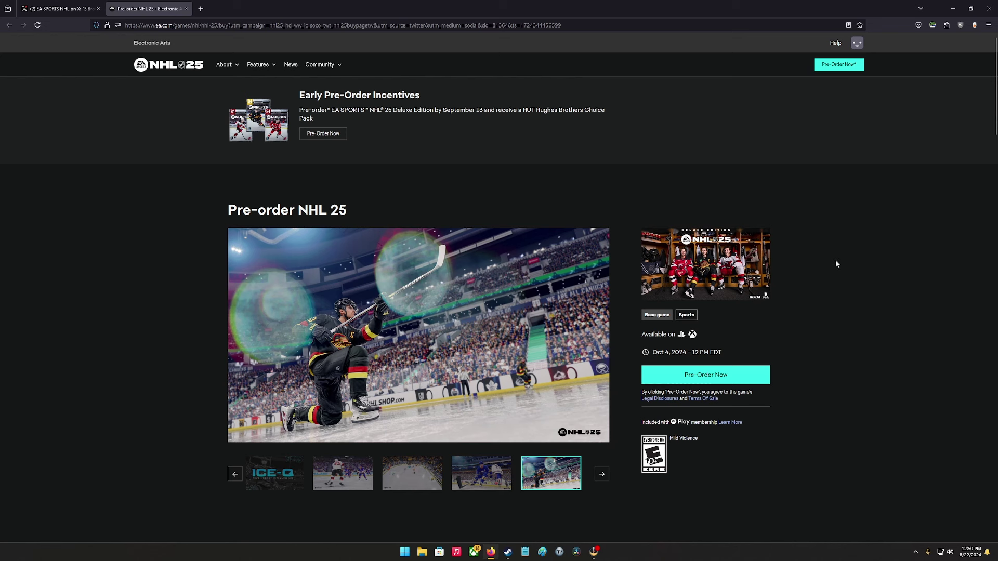
- Highlight the Oct 4, 2024 release date beside the clock icon
{"action": "left_click_drag", "start_coordinate": [656, 351], "coordinate": [693, 351]}
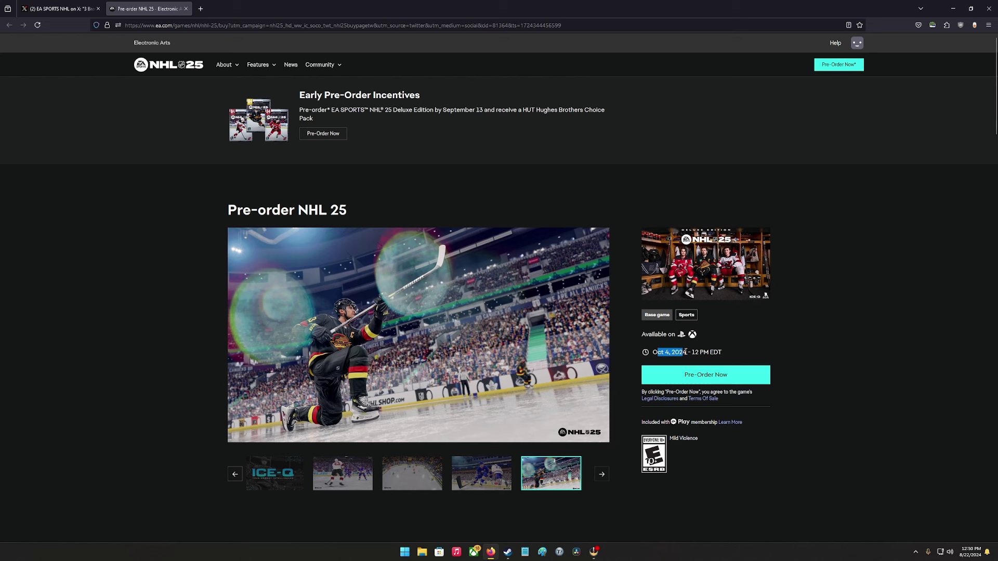